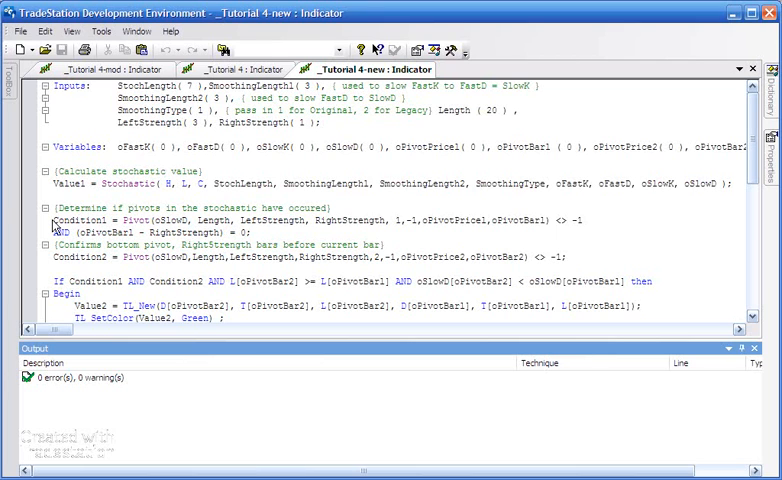
- Duplicate the Condition1–Condition2 pivot lines onto new lines below Condition2
click(54, 224)
key(shift+Down)
key(shift+Down)
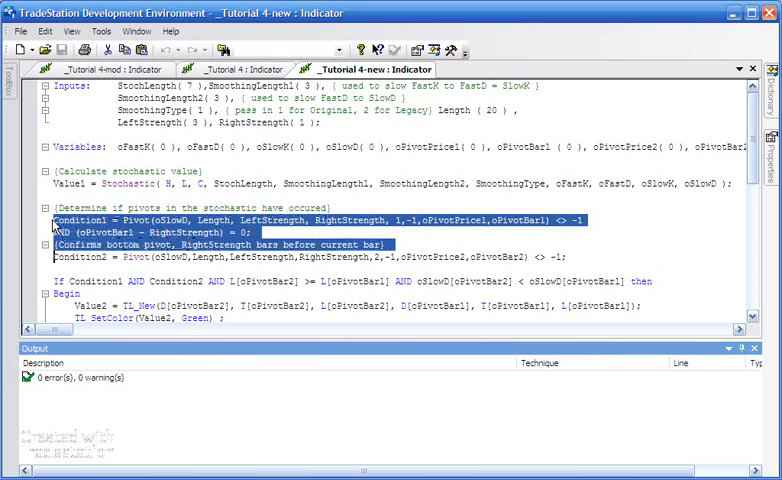
key(shift+Down)
key(ctrl+c)
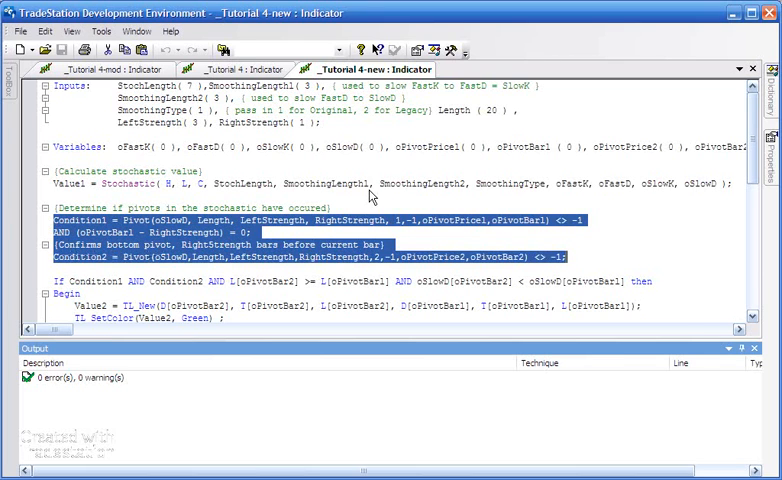
click(576, 247)
click(578, 255)
key(Return)
key(Return)
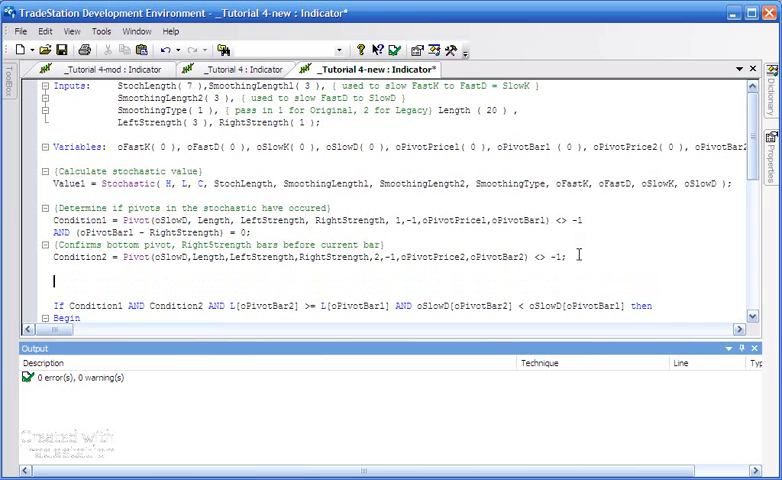
key(ctrl+v)
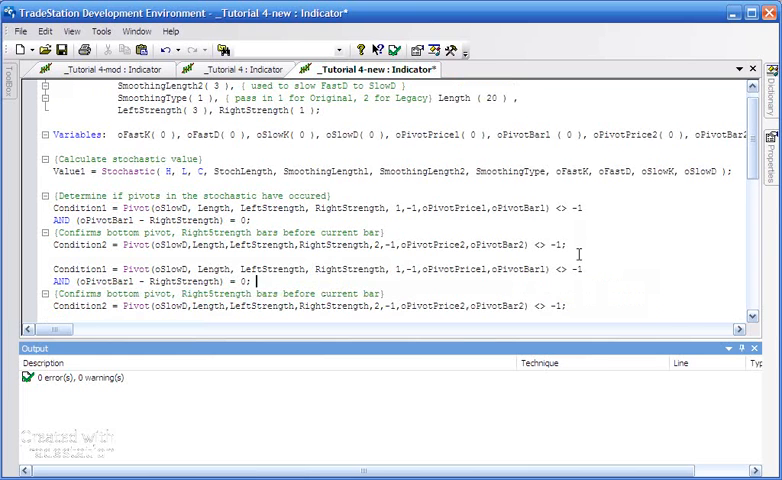
- Rename the copies to Condition3 and Condition4 and change their pivot type from -1 to 1
key(Left)
key(Left)
key(Left)
key(Left)
key(Left)
key(Left)
key(Left)
key(Left)
key(Left)
key(BackSpace)
text(3)
key(Down)
key(Down)
key(Down)
key(BackSpace)
text(4)
key(Up)
key(Up)
key(Up)
key(Right)
key(Right)
key(Right)
key(Right)
key(Right)
key(Right)
key(Right)
key(Right)
key(Right)
key(Right)
key(Right)
key(Right)
key(Right)
key(Right)
key(Right)
key(Right)
key(Right)
key(Right)
key(Right)
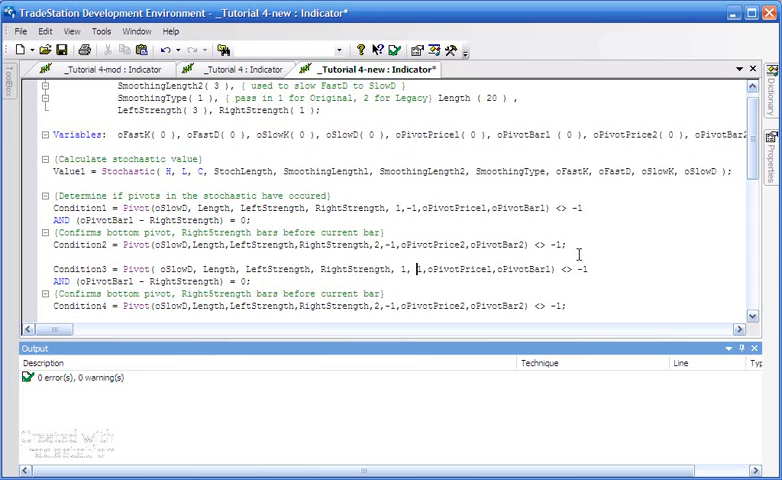
key(Right)
key(Right)
key(Right)
key(Right)
key(Right)
key(Right)
key(Right)
key(Right)
key(Right)
key(Right)
key(Right)
key(Right)
key(Left)
key(Left)
key(Left)
key(Left)
key(Left)
key(Left)
key(Left)
key(Left)
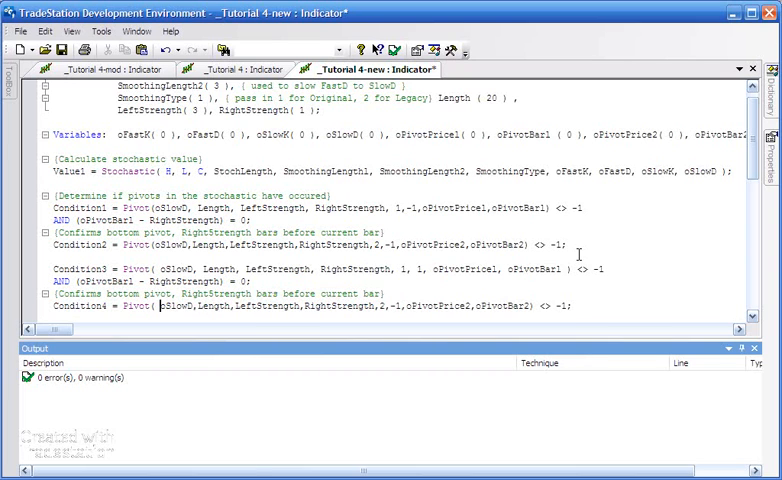
key(Right)
key(Right)
key(Right)
key(Right)
key(Right)
key(Right)
key(Right)
key(Right)
key(Right)
key(Right)
key(Right)
key(Right)
key(Delete)
key(Left)
key(Up)
key(Up)
key(Up)
key(Up)
key(Up)
key(Up)
- Use RightStrength + 1 as the length in Condition1 and delete its AND oPivotBar1 line
mouse_move(197, 208)
mouse_down()
mouse_move(220, 208)
mouse_move(231, 218)
mouse_up()
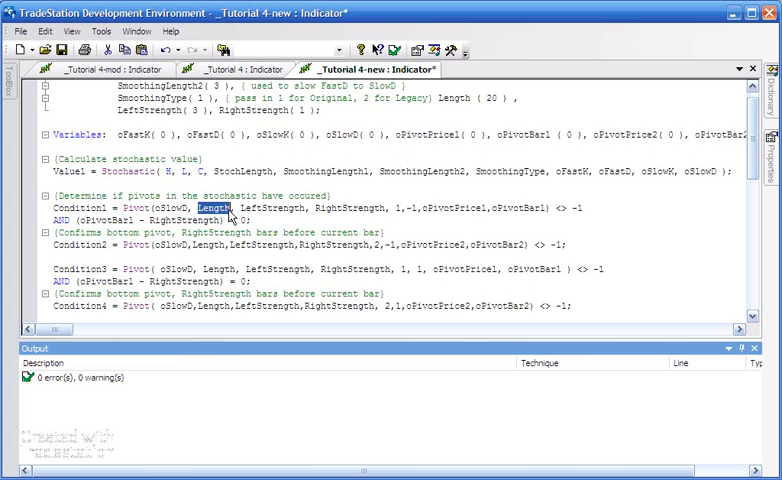
text(RightStrength + 1)
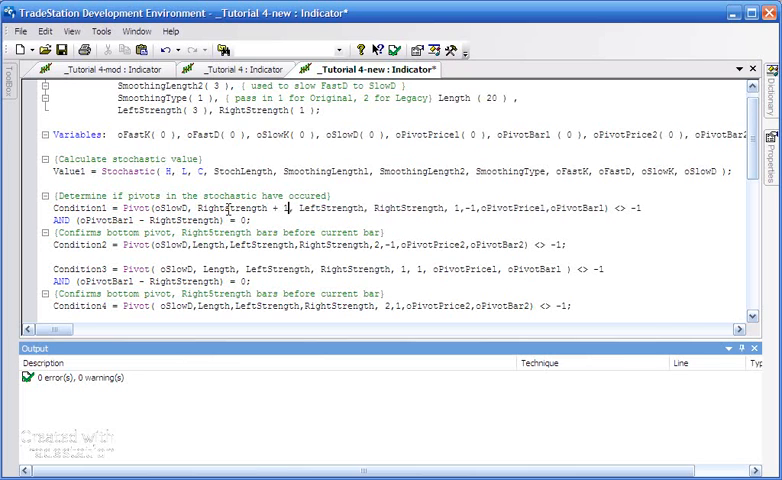
key(Down)
key(Left)
key(Left)
key(shift+Left)
key(shift+Left)
key(shift+Left)
key(shift+Left)
key(shift+Left)
key(shift+Left)
key(shift+Left)
key(shift+Left)
key(shift+Left)
key(shift+Left)
key(shift+Left)
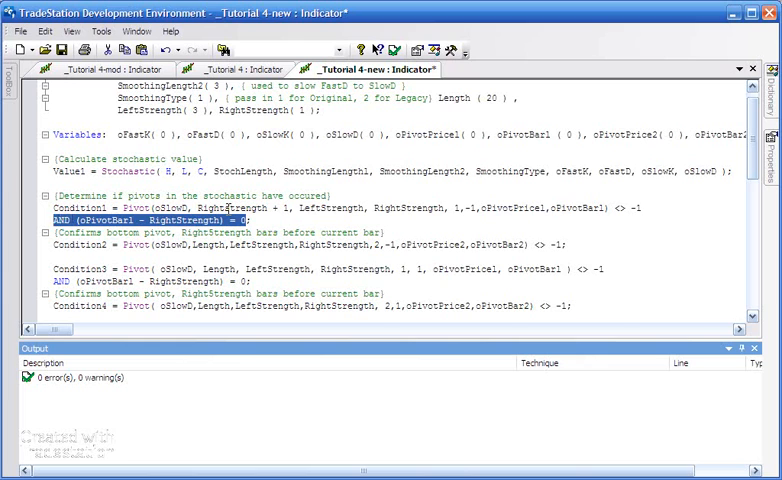
key(BackSpace)
key(BackSpace)
text(;)
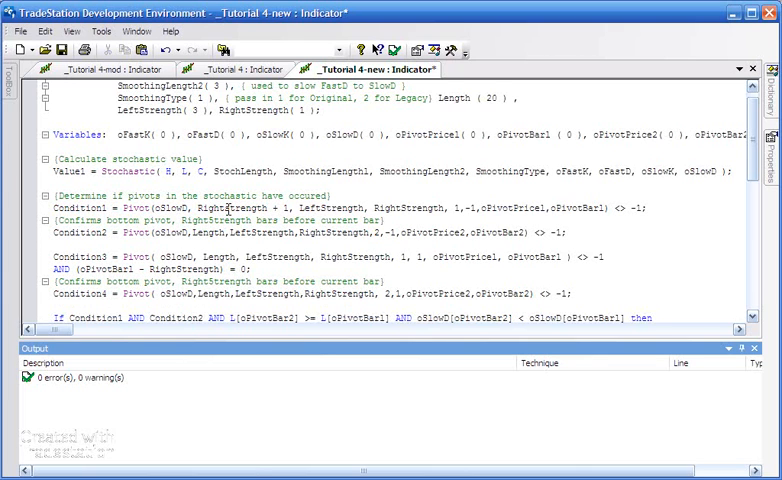
- Use RightStrength as the length in Condition3 and delete its AND oPivotBar1 line
key(Down)
key(Down)
key(Down)
key(Down)
key(Down)
key(Down)
key(Right)
key(Right)
key(Right)
key(Right)
key(ctrl+shift+Right)
key(ctrl+c)
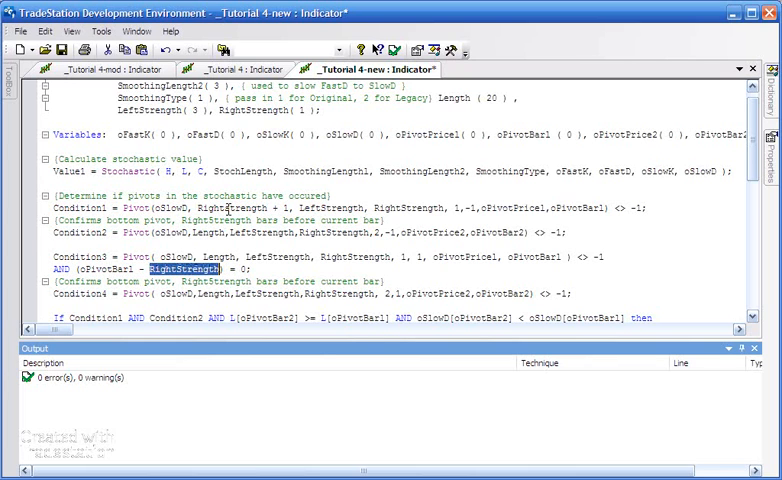
double_click(208, 257)
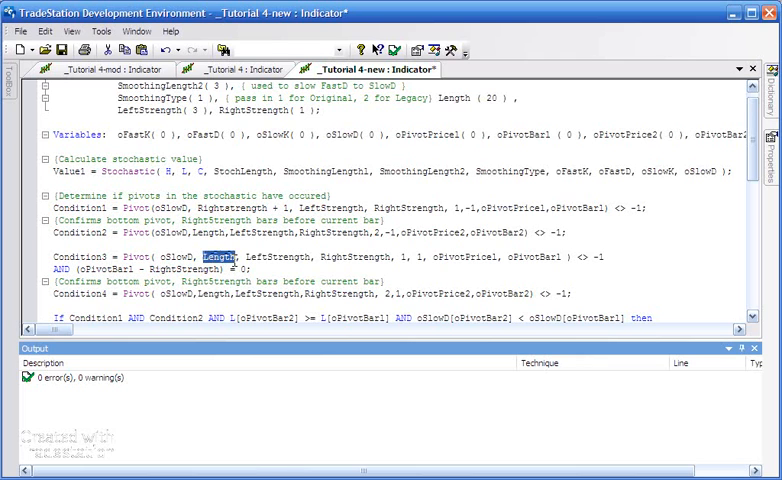
key(ctrl+v)
text(+1)
key(Down)
key(ctrl+shift+Left)
key(ctrl+shift+Left)
key(ctrl+shift+Left)
key(ctrl+shift+Left)
key(ctrl+shift+Left)
key(ctrl+shift+Left)
key(Delete)
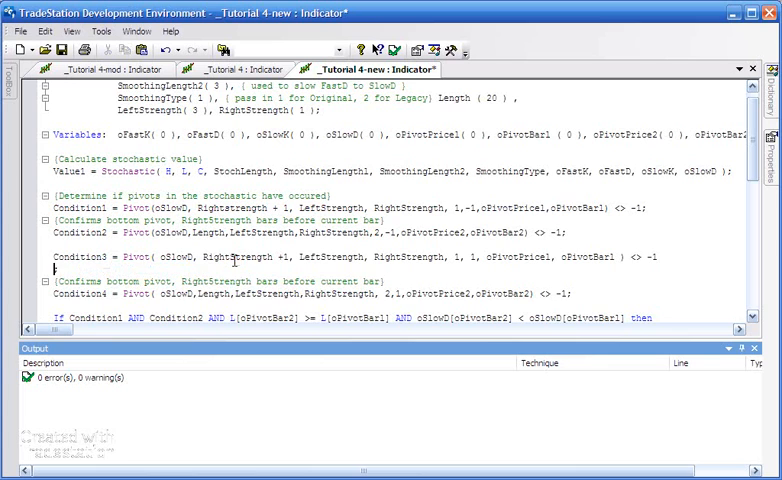
key(BackSpace)
text(;)
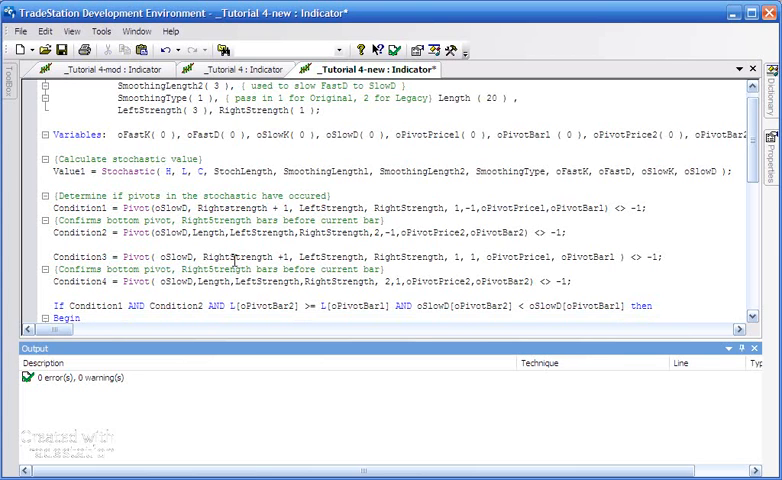
- Tidy the argument spacing on Condition4 and select the whole If Condition1 block for copying
key(Down)
key(ctrl+Left)
key(ctrl+Left)
key(ctrl+Left)
key(Left)
key(Left)
key(Left)
key(Left)
key(Left)
key(Left)
key(Left)
key(Left)
key(Left)
key(Right)
key(Right)
key(Right)
key(Right)
key(Right)
key(Right)
key(Down)
key(Down)
key(Down)
key(Down)
key(Down)
key(Down)
key(Down)
key(Up)
key(Up)
key(Up)
key(Up)
key(Up)
key(Up)
key(Up)
key(Up)
key(shift+Down)
key(shift+Down)
key(shift+Down)
key(shift+Down)
key(shift+Down)
key(shift+Down)
key(shift+Down)
key(ctrl+c)
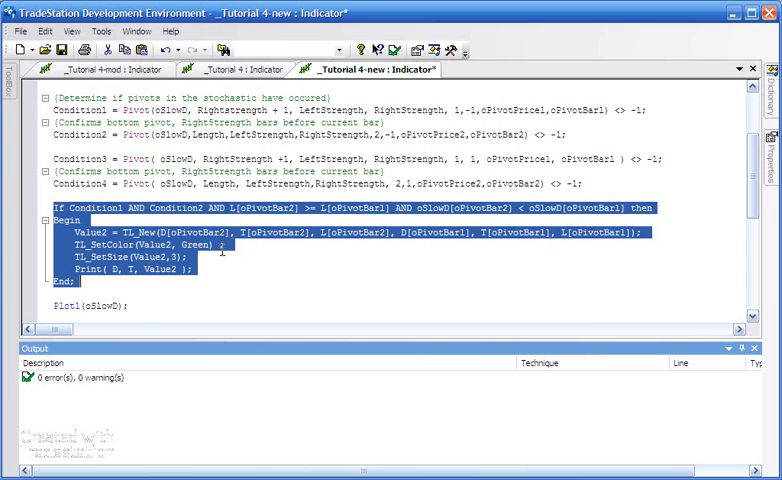
- Paste a copy of the If Condition1 block on a new line after End;
click(120, 270)
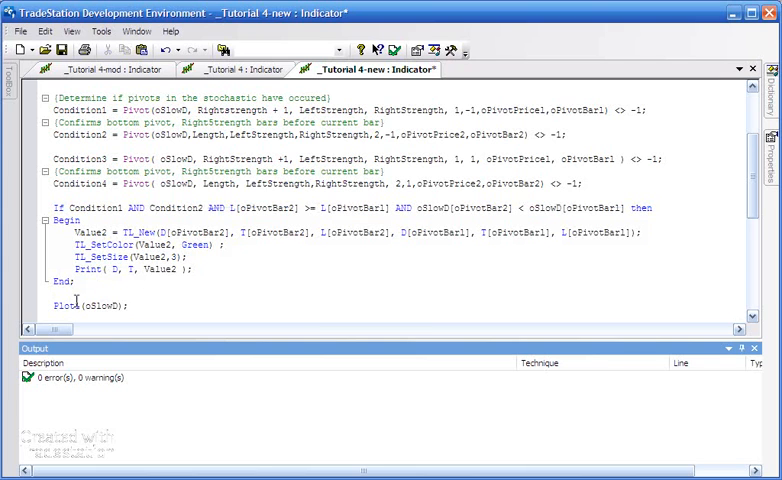
click(68, 293)
key(Return)
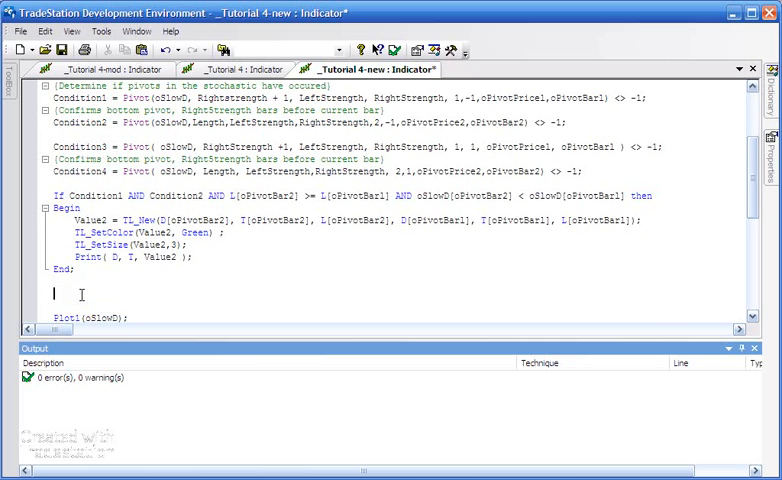
key(ctrl+v)
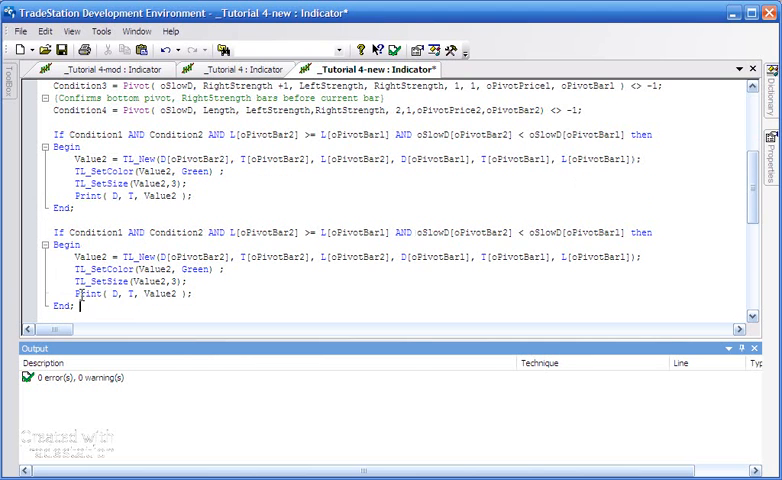
- Edit the copy to test Condition3 AND Condition4 and drop the L before the first oPivotBar2
key(Up)
key(Up)
key(Up)
key(Up)
key(Up)
key(Right)
key(Right)
key(Right)
key(Right)
key(Right)
key(BackSpace)
text(3)
key(Right)
key(Right)
key(Right)
key(Right)
key(Right)
key(Right)
key(Right)
key(Right)
key(Right)
key(BackSpace)
text(4)
key(Right)
key(Right)
key(Right)
key(Right)
key(Right)
key(Right)
key(BackSpace)
text(H)
scroll(750, 210, up, 3)
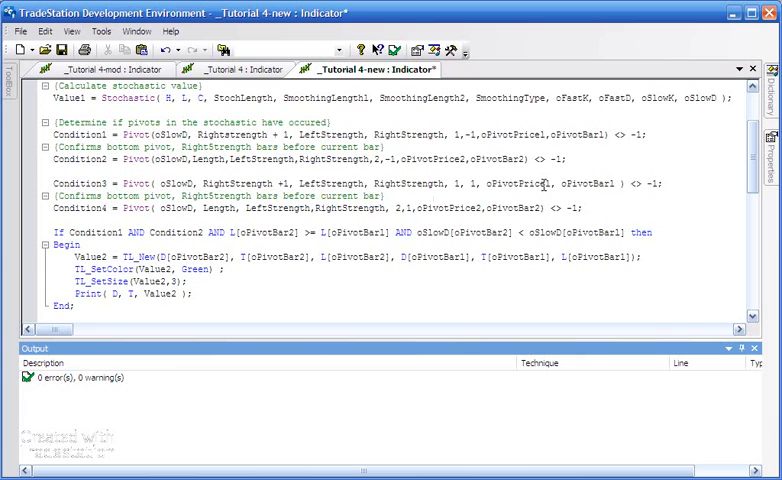
- Strip the 1 and 2 suffixes from the oPivotPrice/oPivotBar outputs on Condition3 and Condition4
key(Delete)
text(3)
key(Right)
key(Right)
key(Right)
key(Right)
key(Right)
key(Right)
key(Right)
key(Right)
key(Right)
key(Right)
key(BackSpace)
text(3)
key(Down)
key(ctrl+Left)
key(ctrl+Left)
key(ctrl+Left)
key(ctrl+Right)
key(ctrl+Right)
key(ctrl+Right)
key(ctrl+Right)
key(ctrl+Right)
key(BackSpace)
text(4)
key(Right)
key(Right)
key(Right)
key(Right)
key(Right)
key(Right)
key(Right)
key(Right)
key(Right)
key(Left)
- Move oPivotPrice1…oPivotBar2 onto its own indented Variables line and paste a copy below it
key(Up)
key(Up)
key(Up)
key(Up)
key(Up)
key(Up)
key(Home)
key(Down)
key(Down)
key(Down)
key(ctrl+Right)
key(ctrl+Right)
key(ctrl+Right)
key(ctrl+Right)
key(ctrl+Right)
key(ctrl+Right)
key(ctrl+Right)
key(ctrl+Right)
key(ctrl+Right)
key(ctrl+Right)
key(ctrl+Right)
key(ctrl+Right)
key(ctrl+Right)
key(ctrl+Right)
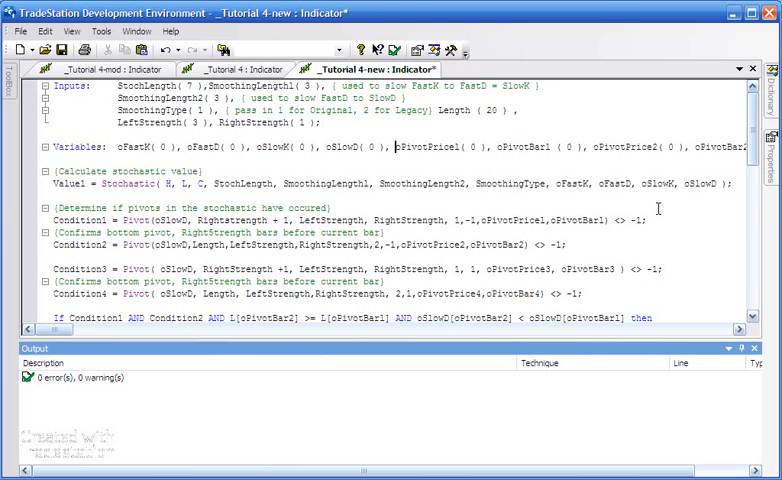
key(Return)
key(Tab)
key(Tab)
key(shift+End)
key(ctrl+c)
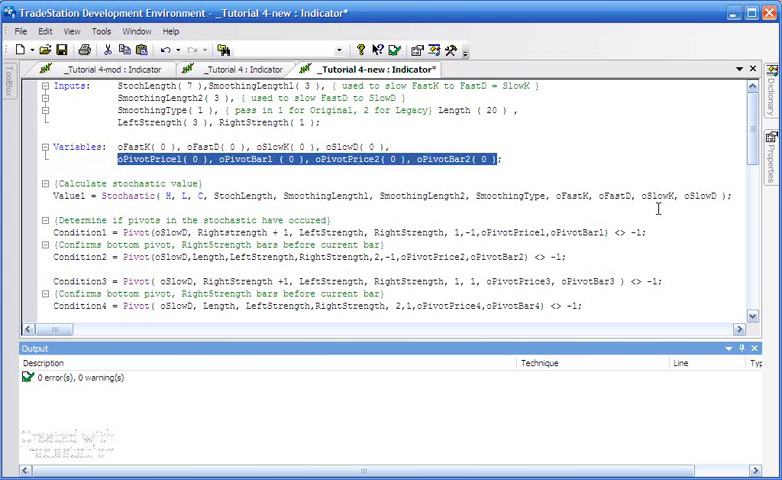
key(End)
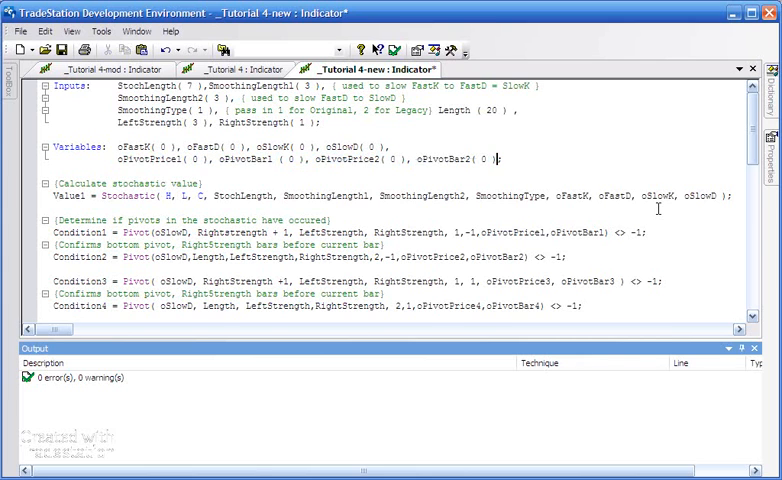
key(Return)
key(ctrl+v)
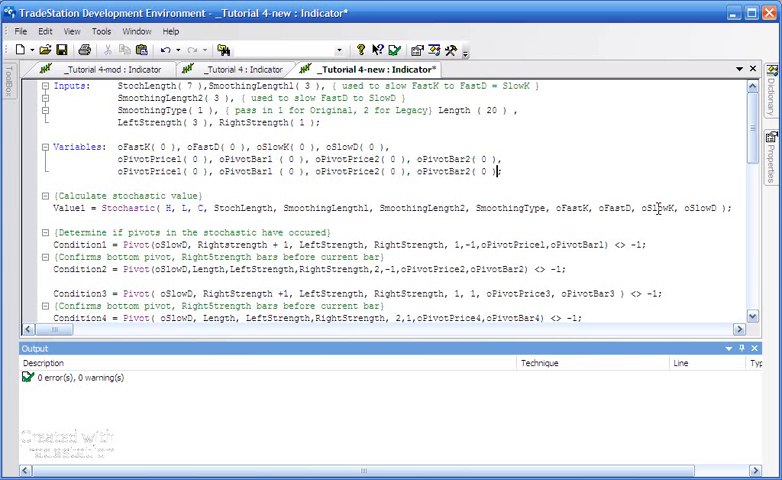
- Renumber the copied declarations to oPivotPrice3, oPivotBar3 and oPivotPrice4, removing stray spaces
key(ctrl+Left)
key(ctrl+Left)
key(ctrl+Left)
key(ctrl+Left)
key(ctrl+Left)
key(ctrl+Left)
key(ctrl+Left)
key(Left)
key(Left)
key(BackSpace)
text(3)
key(ctrl+Right)
key(ctrl+Right)
key(Right)
key(Right)
key(Right)
key(BackSpace)
text(3)
key(Delete)
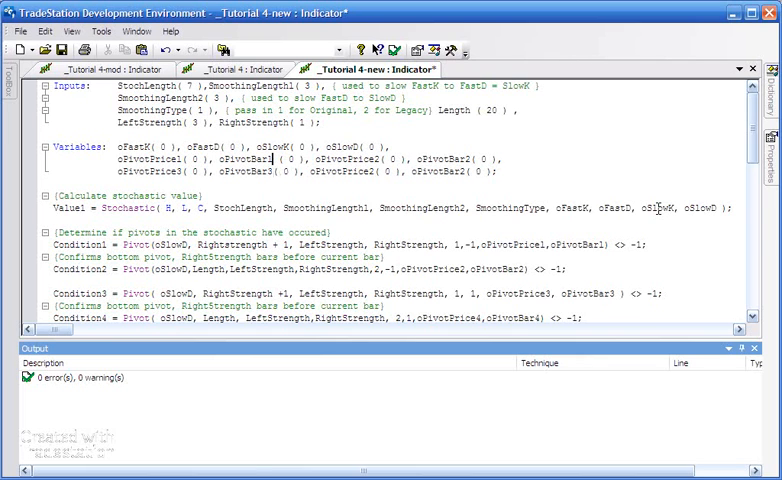
key(Up)
key(Delete)
key(Down)
key(Right)
key(Right)
key(Right)
key(Right)
key(Right)
key(Right)
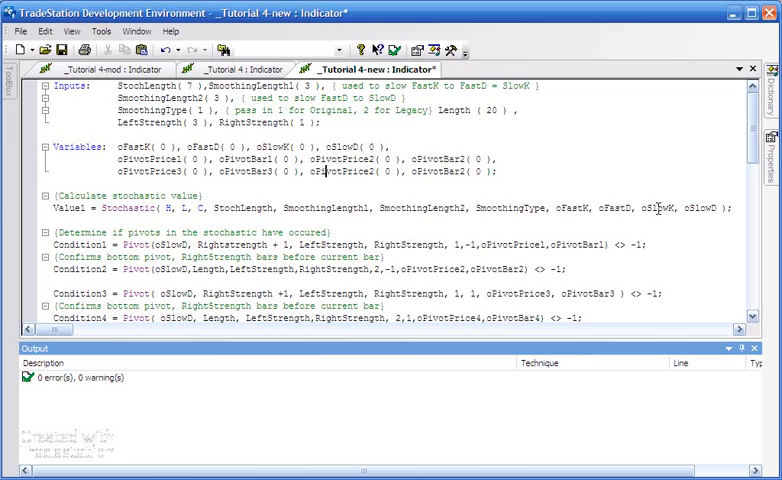
key(Right)
key(Right)
key(Right)
key(BackSpace)
text(4)
key(Right)
key(Right)
key(Right)
key(Right)
key(Right)
key(Right)
key(Right)
key(Right)
key(Right)
key(Right)
key(Right)
scroll(745, 190, down, 2)
scroll(745, 190, down, 1)
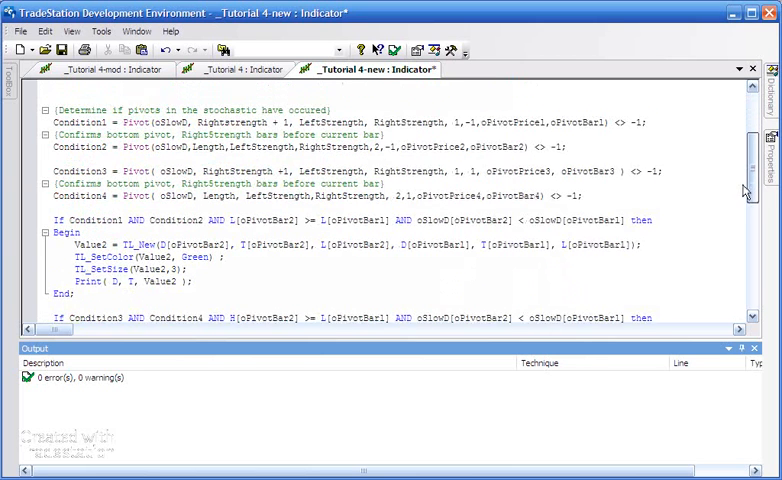
scroll(745, 190, down, 1)
scroll(741, 205, down, 1)
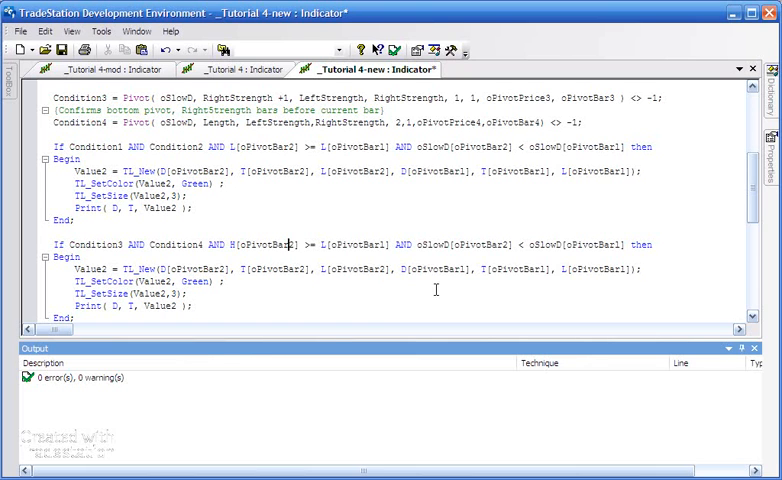
text(3)
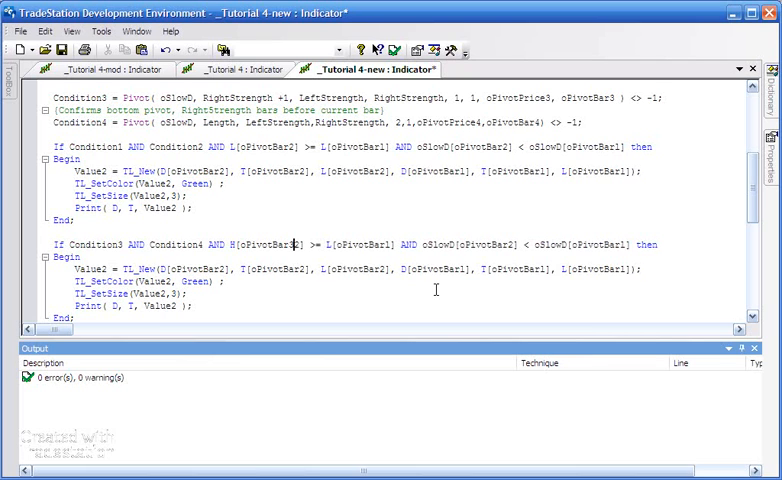
- Make the price comparison read H[oPivotBar3] >= H[oPivotBar4]
key(Delete)
text(3)
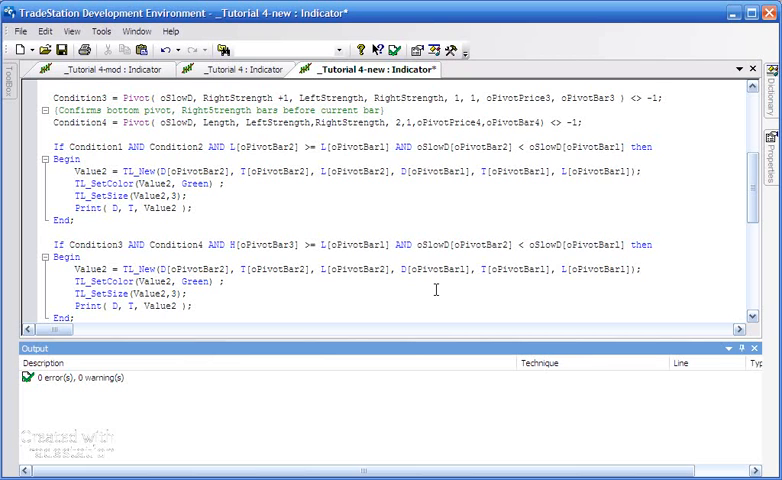
key(Right)
key(Right)
key(Right)
key(Right)
key(Right)
key(Right)
key(BackSpace)
text(H)
key(Right)
key(Right)
key(Right)
key(Right)
key(BackSpace)
text(4)
- Make the stochastic comparison read oSlowD[oPivotBar3] < oSlowD[oPivotBar4]
key(Right)
key(Right)
key(Right)
key(Right)
key(Right)
key(Right)
key(Right)
key(Right)
key(Right)
key(Right)
key(Right)
key(Right)
key(Right)
key(Right)
key(Right)
key(Right)
key(Right)
key(Right)
key(Right)
key(Right)
key(BackSpace)
text(3)
key(Right)
key(Right)
key(Right)
key(Right)
key(Right)
key(Right)
key(Right)
key(Right)
key(Right)
key(Right)
key(Right)
key(Right)
key(Right)
key(Right)
key(Right)
key(Right)
key(Right)
key(Right)
key(Right)
key(BackSpace)
text(4)
- Rename Value2 to Value3 throughout the second block and set its TL_SetColor to Red
key(Right)
key(Right)
key(BackSpace)
text(3)
key(Right)
key(Right)
key(Right)
key(Right)
key(Right)
key(Right)
key(Right)
key(Right)
key(Right)
key(BackSpace)
text(3)
key(Right)
key(Right)
key(shift+Right)
key(shift+Right)
key(shift+Right)
key(shift+Right)
key(shift+Right)
text(Red)
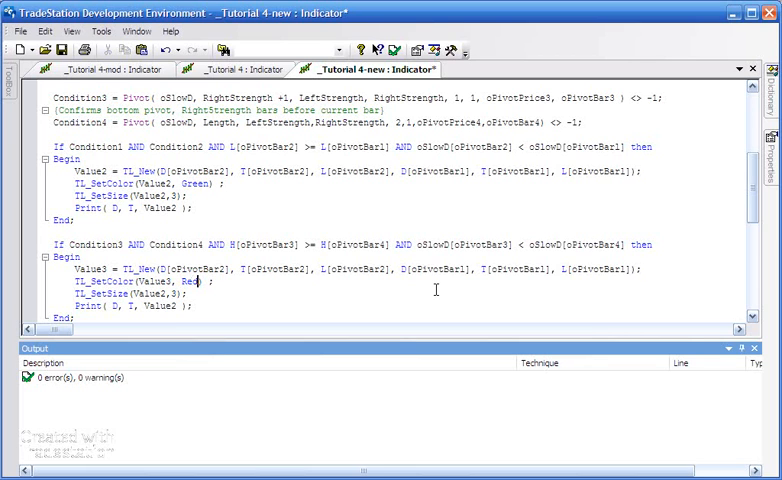
key(Down)
key(Left)
key(Left)
key(Left)
key(Left)
key(Left)
key(Delete)
text(3)
- Point the TL_New start date, time and price at oPivotBar4
key(Up)
key(Up)
key(Right)
key(Right)
key(Right)
key(Right)
key(Right)
key(Right)
key(Right)
key(Right)
key(Right)
key(Right)
key(Right)
key(Right)
key(BackSpace)
text(4)
key(Right)
key(Right)
key(Right)
key(Right)
key(Right)
key(Right)
key(Right)
key(Right)
key(BackSpace)
text(4)
key(Right)
key(Right)
key(Right)
key(Right)
key(Right)
key(Right)
key(Left)
key(BackSpace)
text(4)
key(Right)
- Point the TL_New end time and price at oPivotBar3 and use H instead of L for both prices
key(Right)
key(Right)
key(Right)
key(Right)
key(Right)
key(Right)
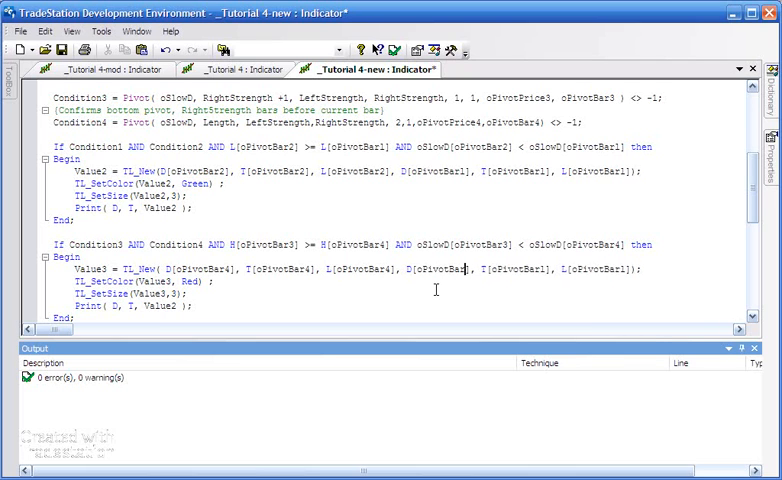
key(Right)
key(Right)
key(Right)
key(Right)
key(Right)
key(Right)
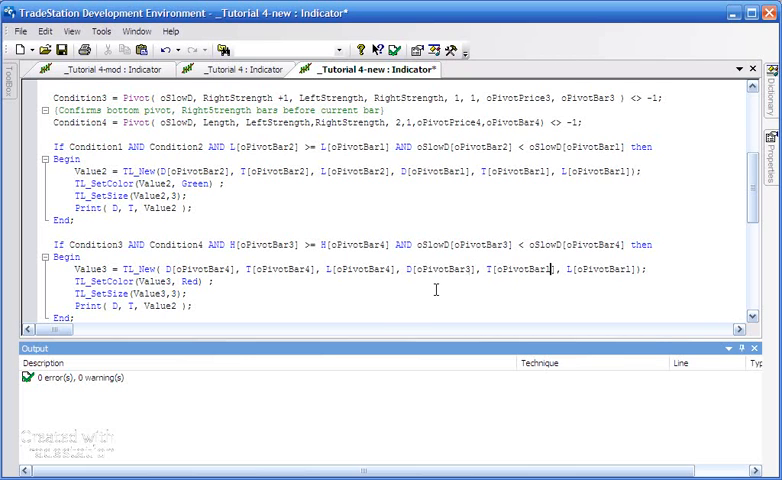
key(BackSpace)
text(3)
key(Right)
key(Right)
key(Right)
key(Right)
key(Right)
key(Right)
key(Right)
key(BackSpace)
text(3)
key(Left)
key(Left)
key(Left)
key(Left)
key(Left)
key(Left)
key(Left)
key(Left)
text(H)
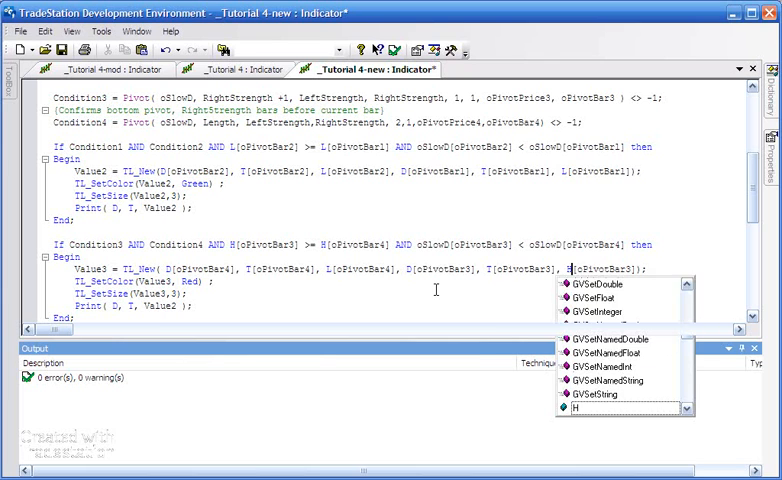
key(Delete)
key(Left)
key(Left)
key(Left)
key(Left)
key(Left)
key(Left)
key(Left)
key(Left)
key(Left)
key(Left)
key(Left)
key(Left)
key(Left)
key(Left)
key(Left)
key(Left)
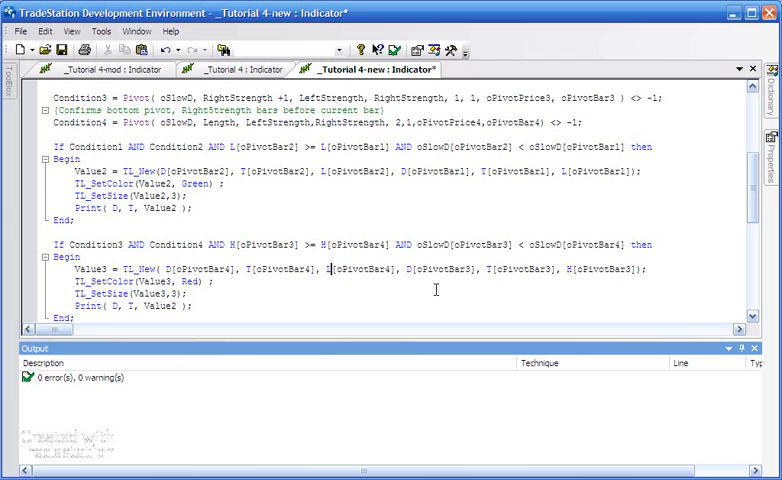
key(Delete)
text(H)
key(Escape)
key(Up)
- Verify the indicator so the chart redraws with red bearish and green bullish trendlines
click(395, 52)
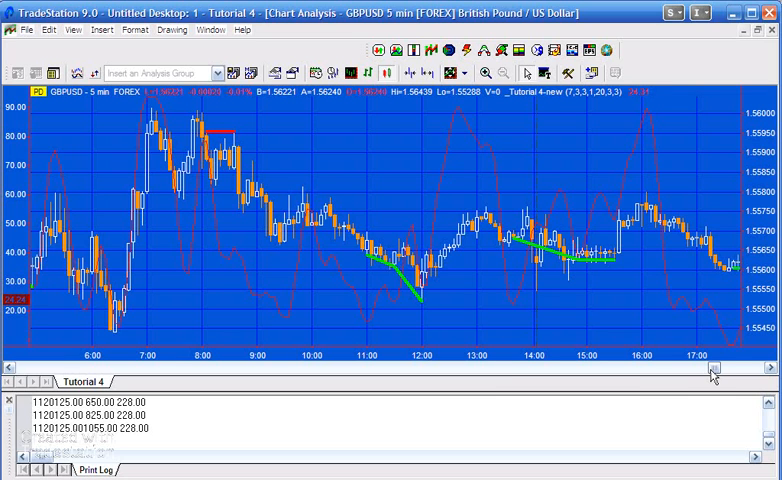
drag(713, 368, 697, 373)
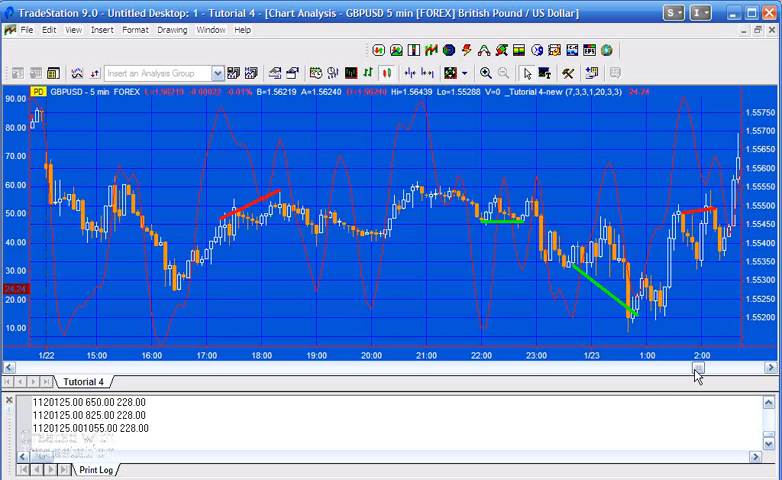